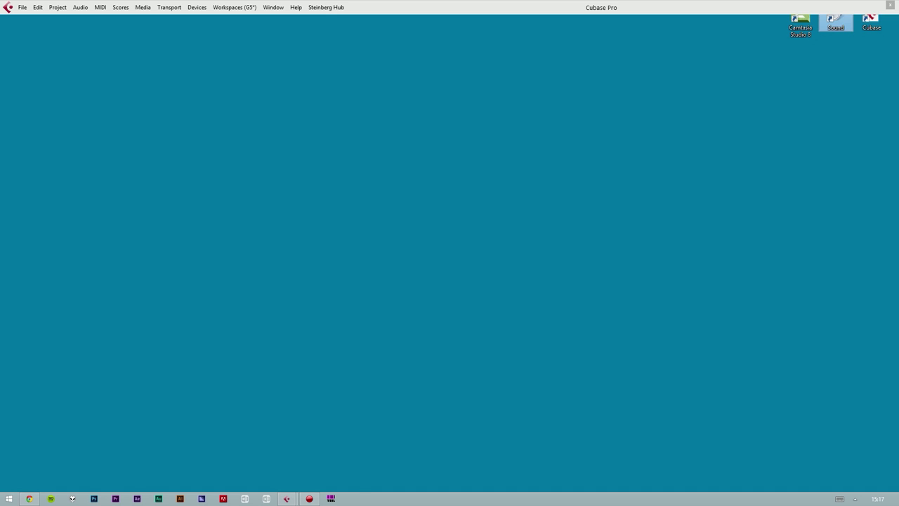
Review the playback and recording devices in the Windows Sound settings, then dismiss the dialog
drag(181, 49, 498, 135)
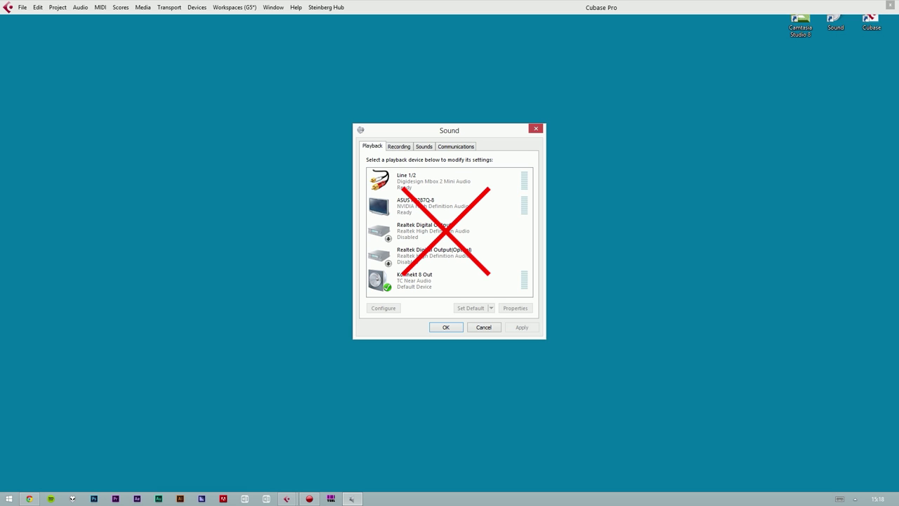
key(ctrl+Tab)
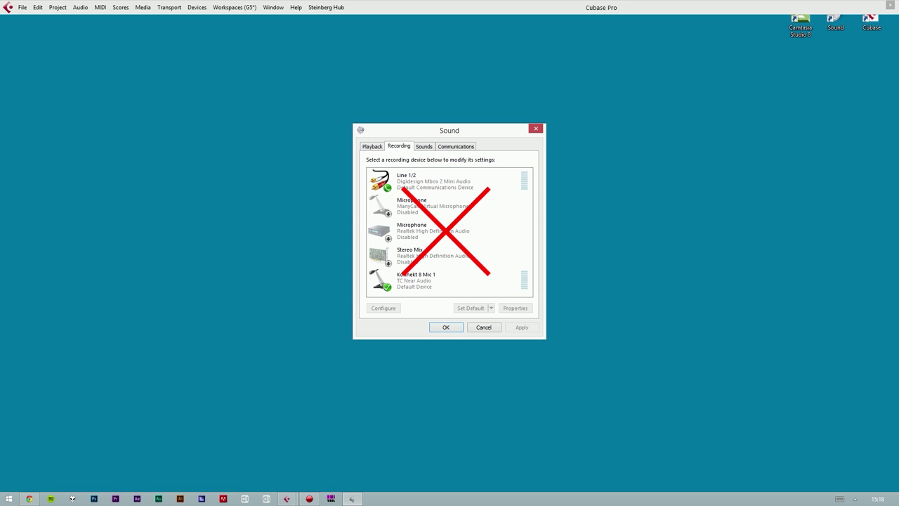
key(Escape)
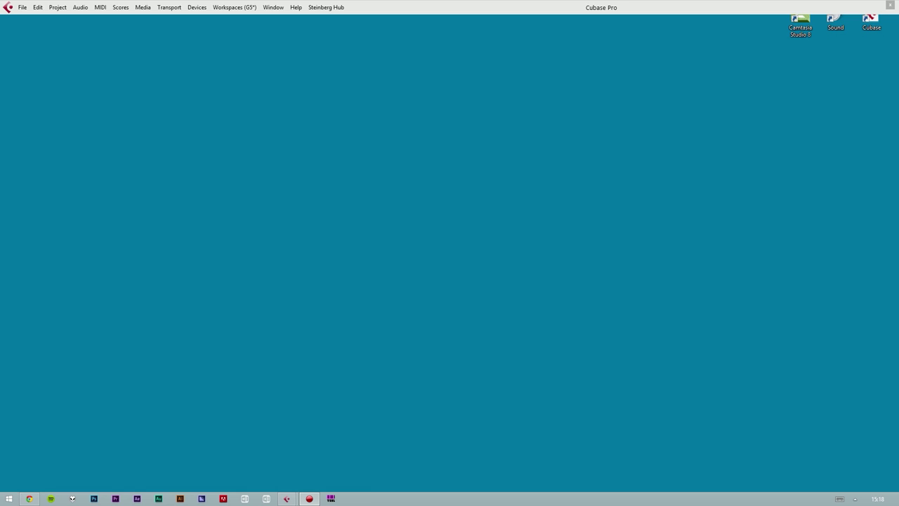
Bring up the MixConsole and the Test project window in Cubase and play Track 1
mouse_move(287, 499)
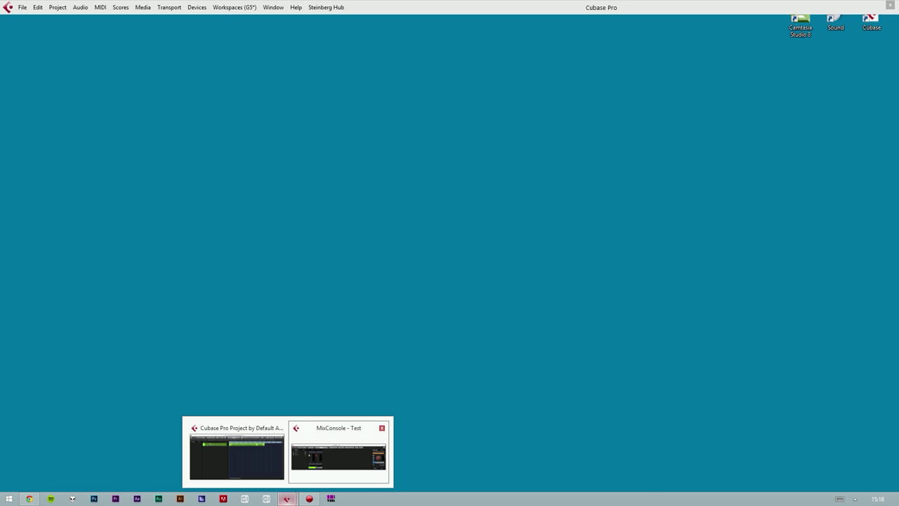
click(340, 453)
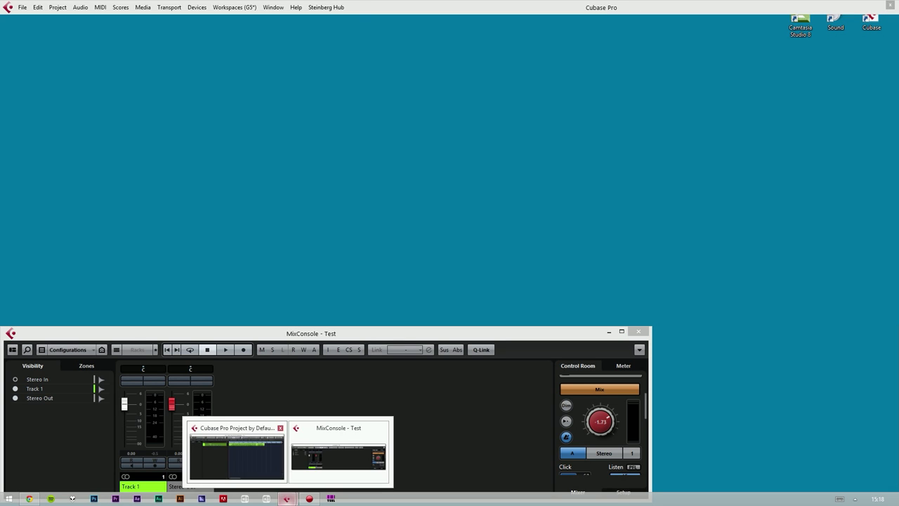
click(237, 452)
key(space)
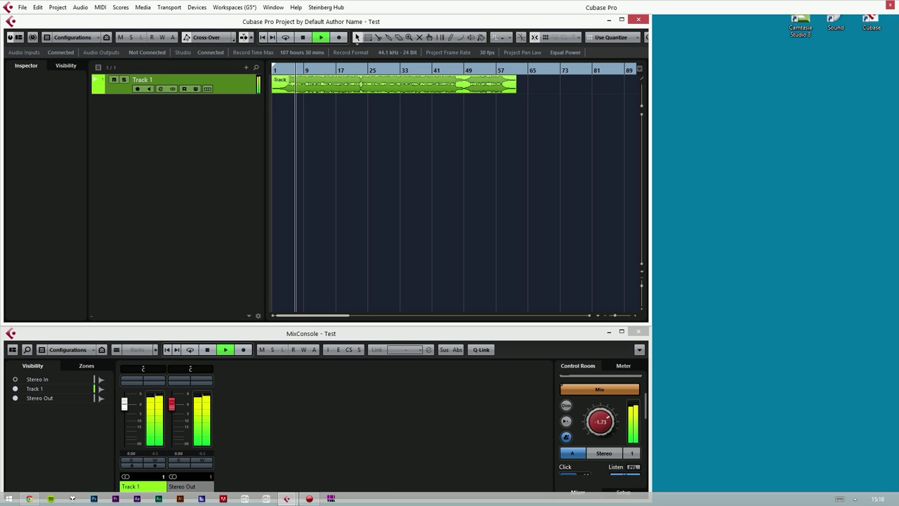
Open the Windows Sound settings beside the playing project and show the recording devices
double_click(836, 21)
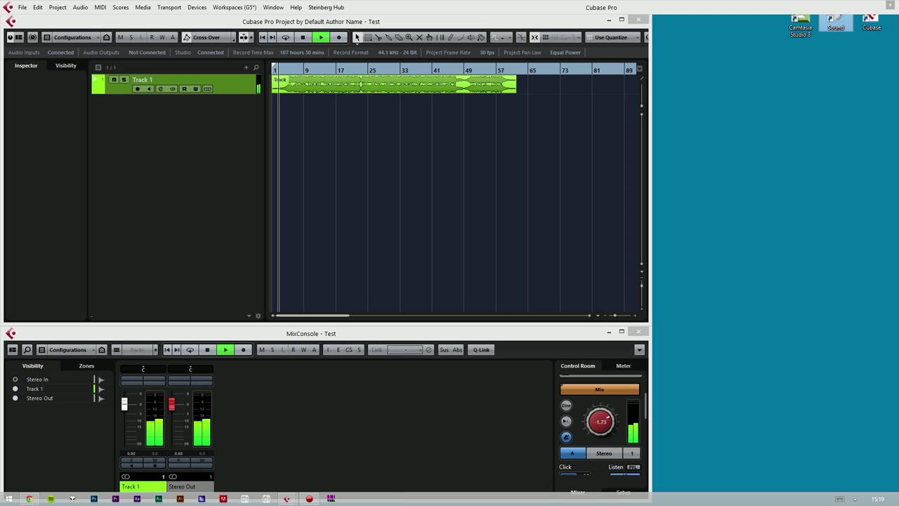
drag(154, 61, 757, 85)
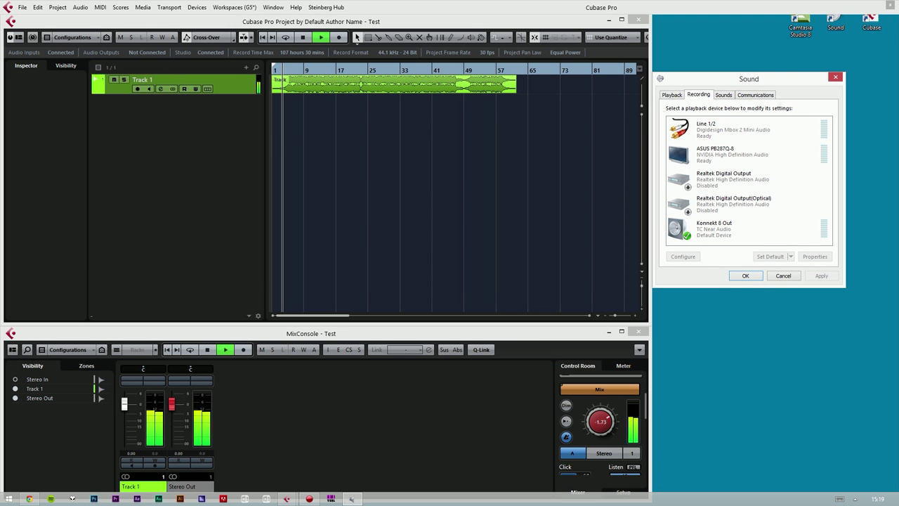
click(699, 94)
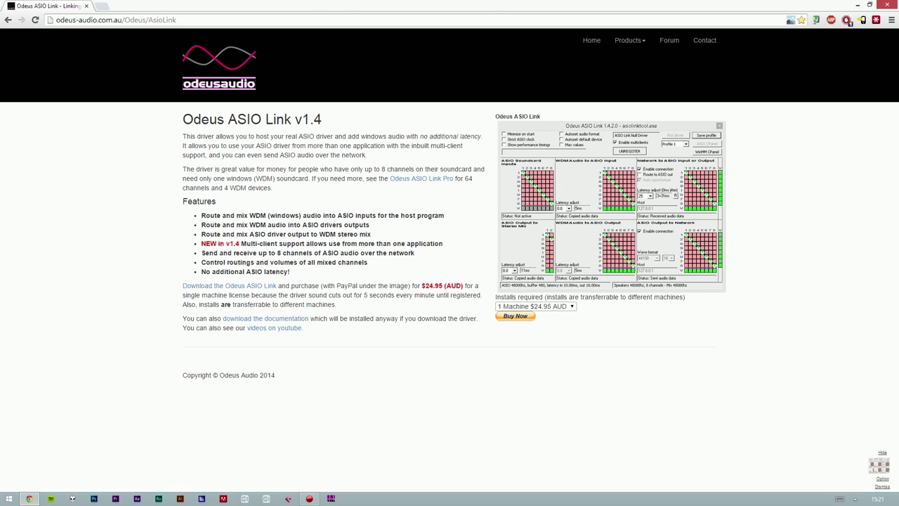
Extract the asiolink-1.4 archive directly onto the desktop
key(shift+F10)
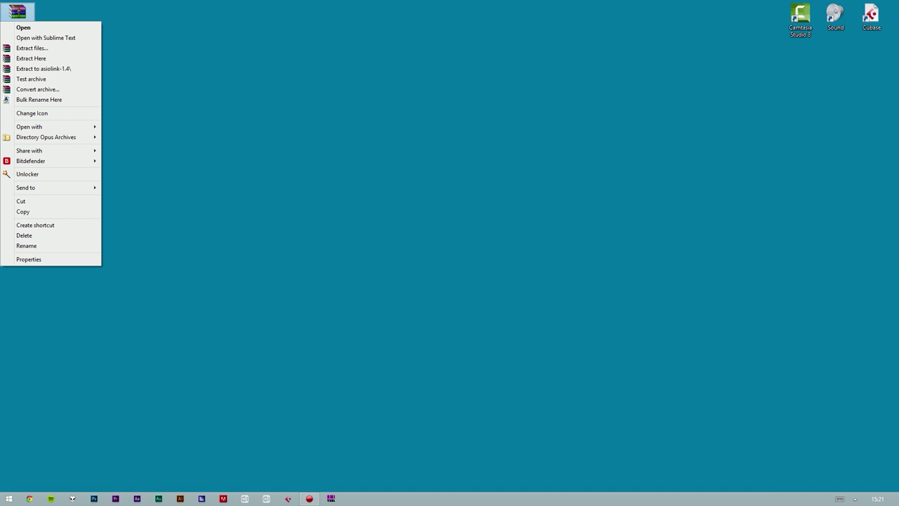
key(Down)
key(Down)
key(Down)
key(Down)
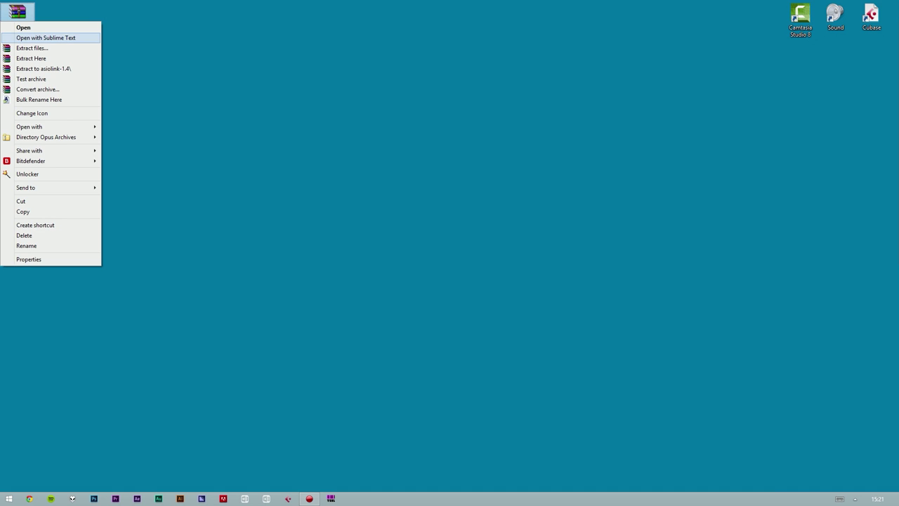
key(Return)
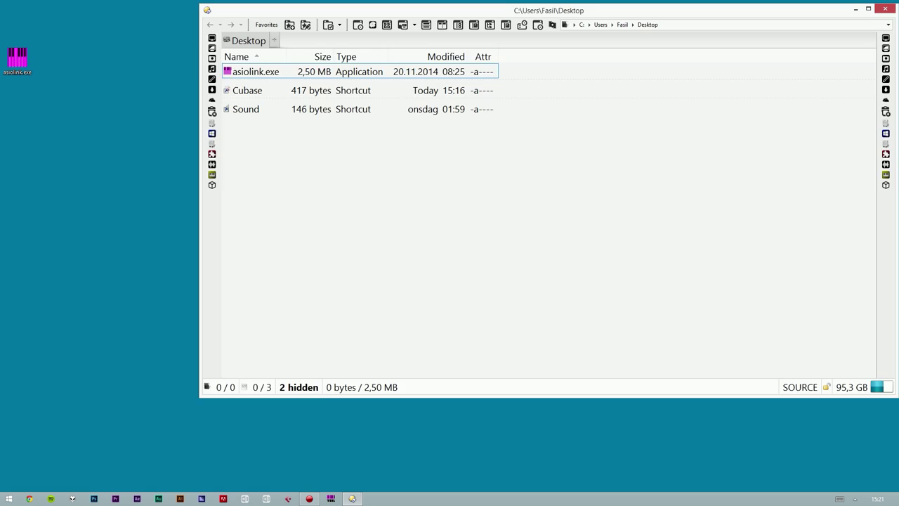
Install Odeus ASIO Link from asiolink.exe into the default folder and finish with Run ASIO Link Tool enabled
key(Return)
key(Return)
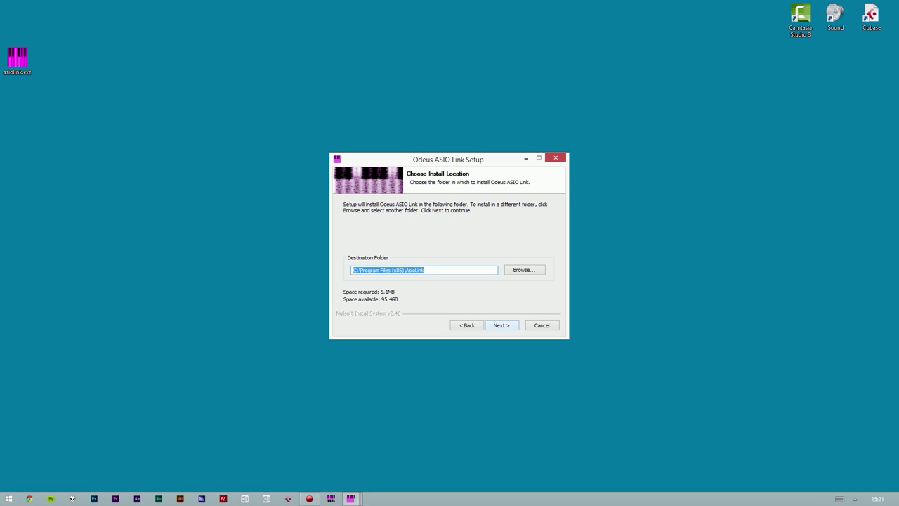
key(Return)
key(Return)
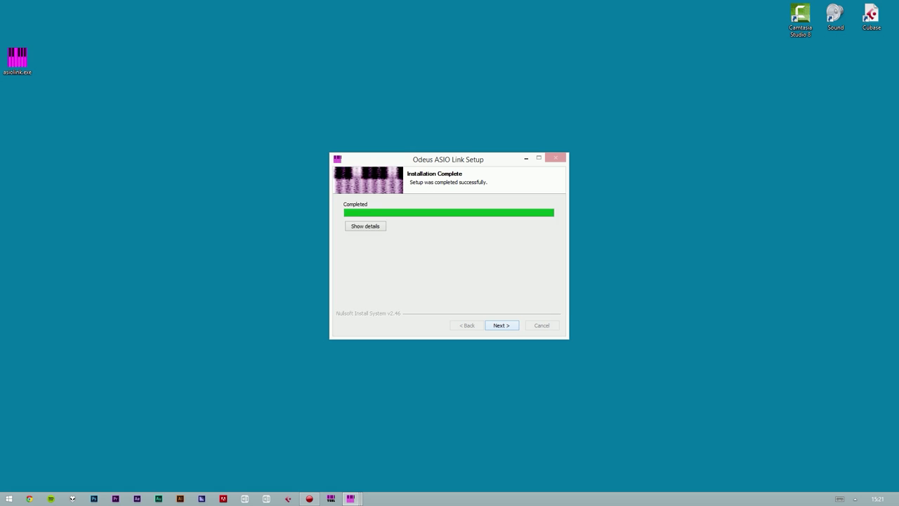
key(Return)
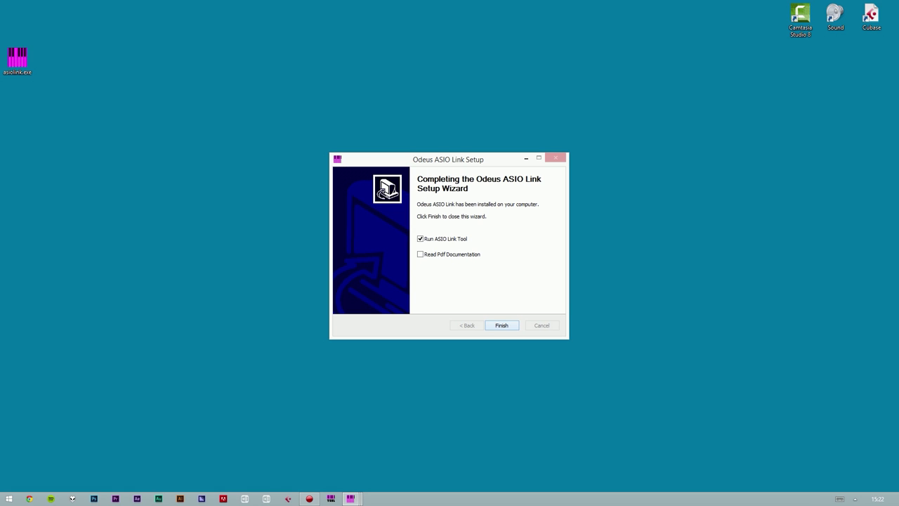
key(Return)
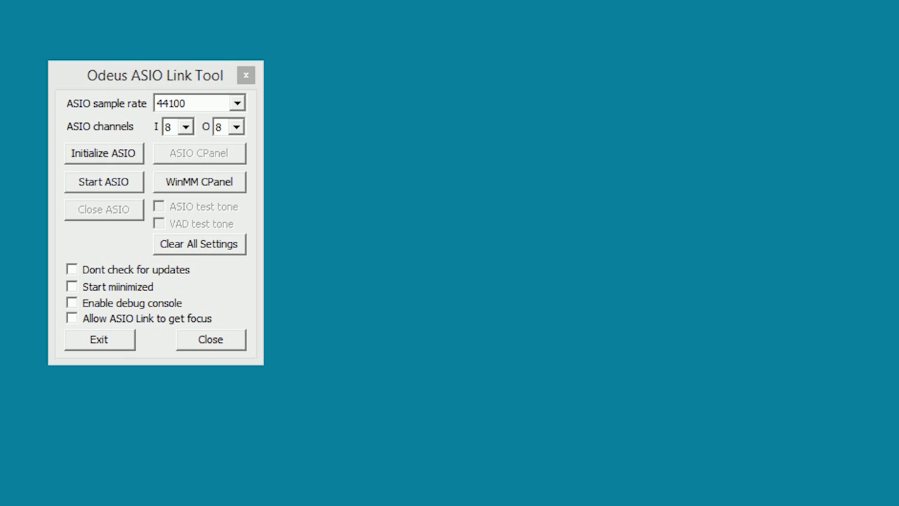
Set the ASIO sample rate to 44100 and the ASIO channels to 2 inputs and 2 outputs
click(238, 103)
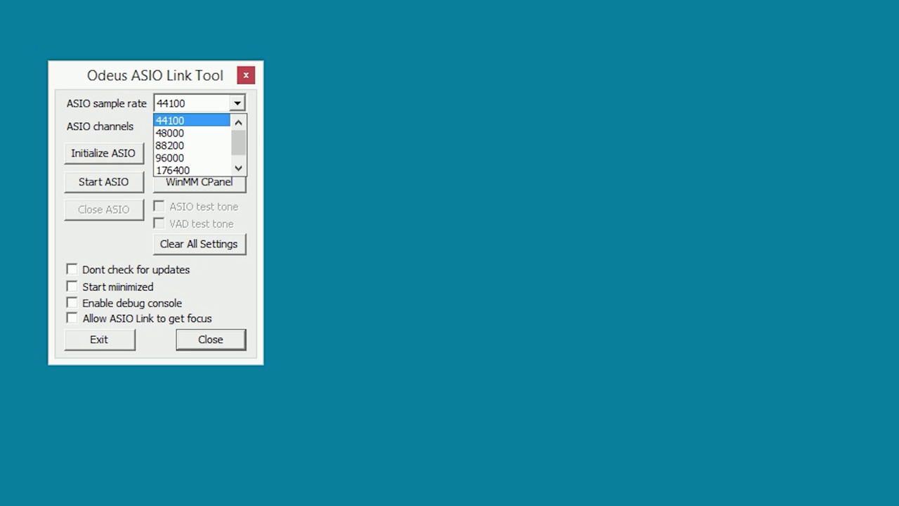
click(190, 120)
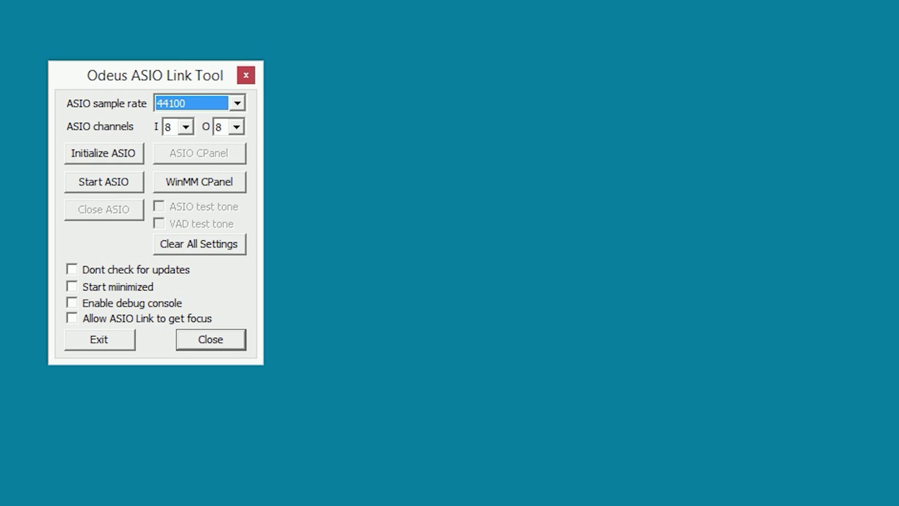
click(185, 127)
click(187, 146)
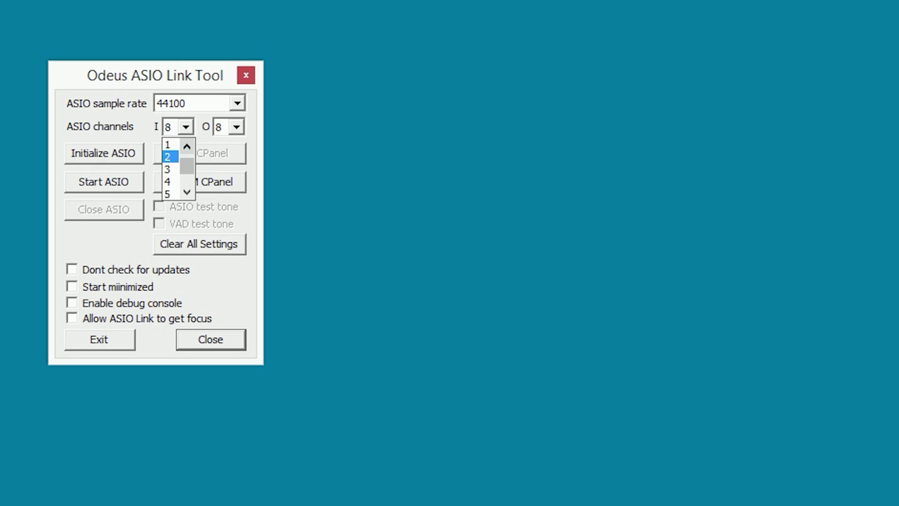
click(167, 156)
click(236, 126)
scroll(229, 169, up, 3)
scroll(224, 169, up, 1)
click(217, 156)
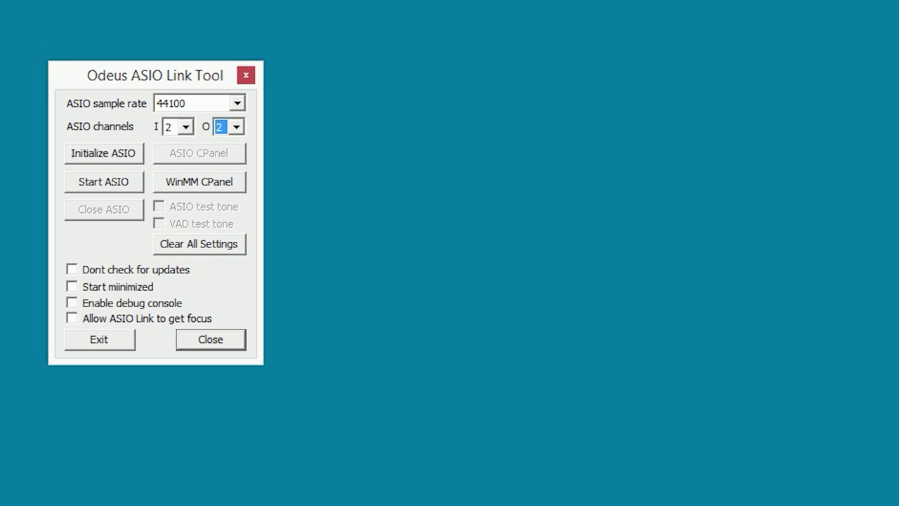
Start ASIO using the ASIO TC Near driver
click(104, 182)
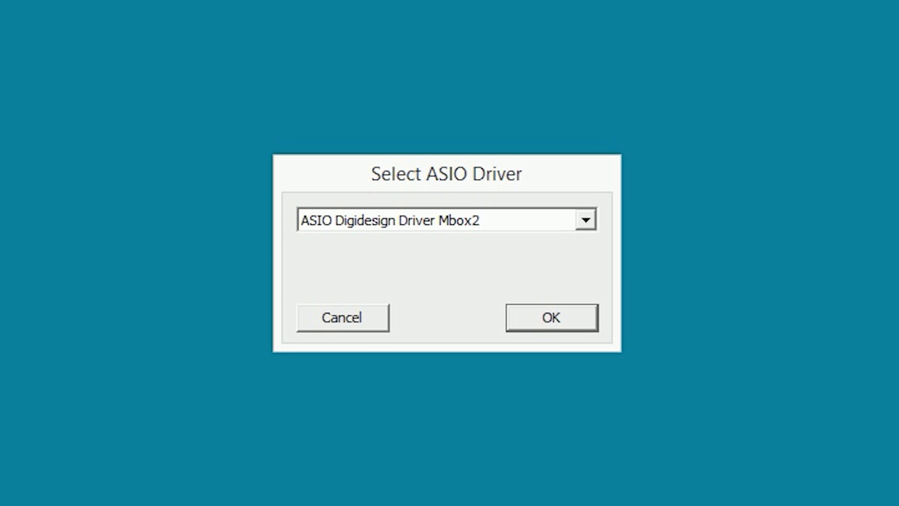
click(586, 220)
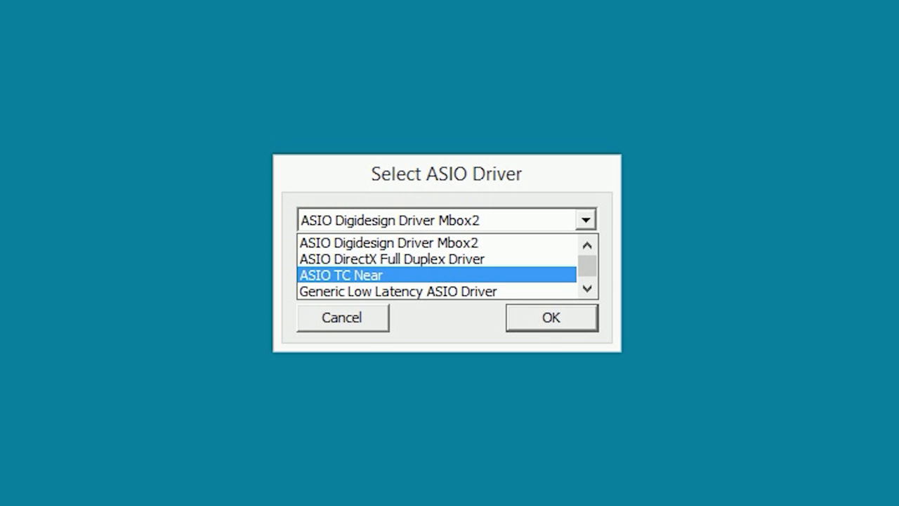
key(Return)
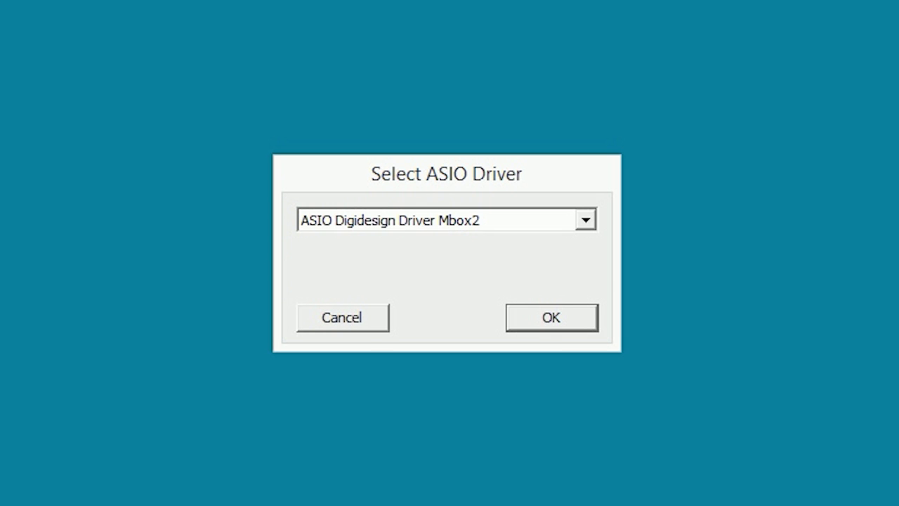
key(Return)
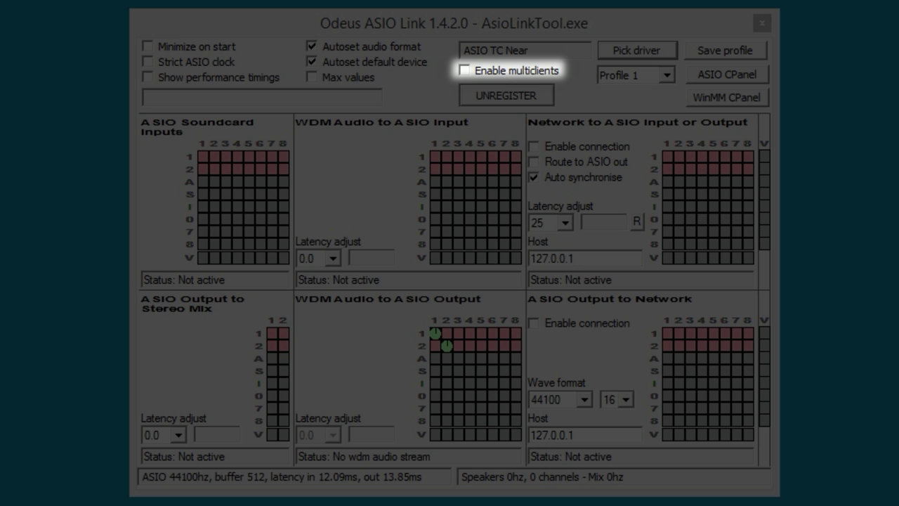
Enable multiclients and route ASIO outputs 1 and 2 to stereo mix channels 1 and 2
click(464, 70)
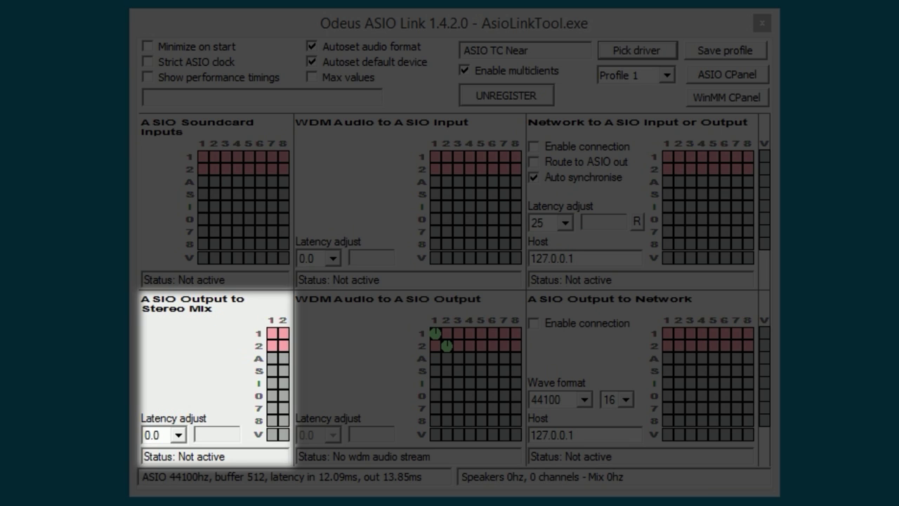
click(272, 333)
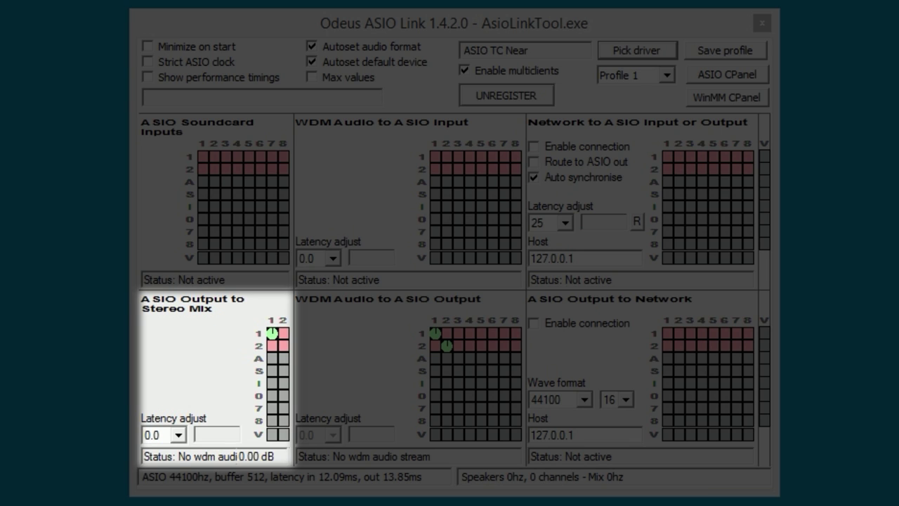
click(284, 346)
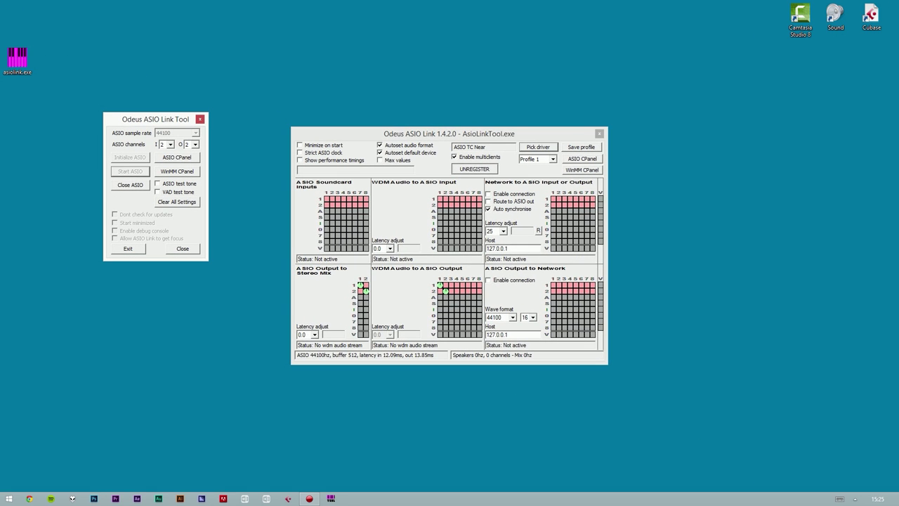
Close the ASIO Link routing window and open the Cubase project from the desktop
click(600, 133)
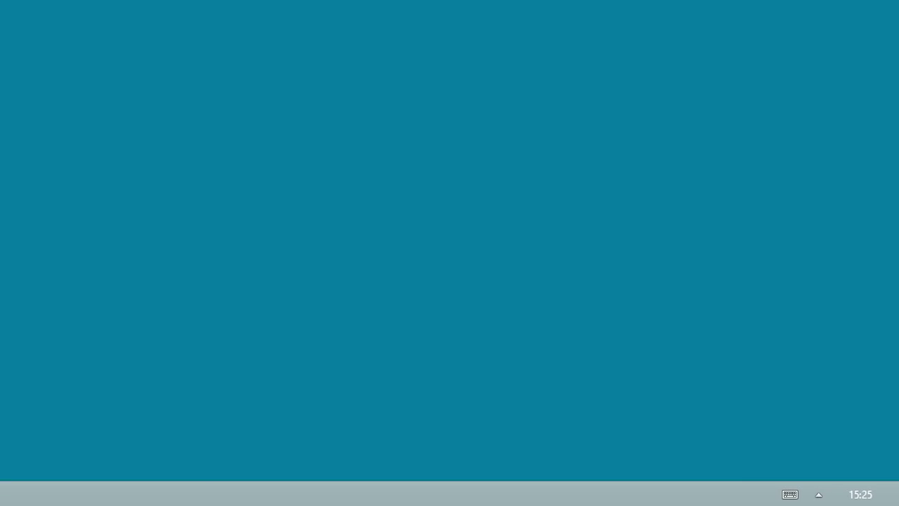
click(806, 492)
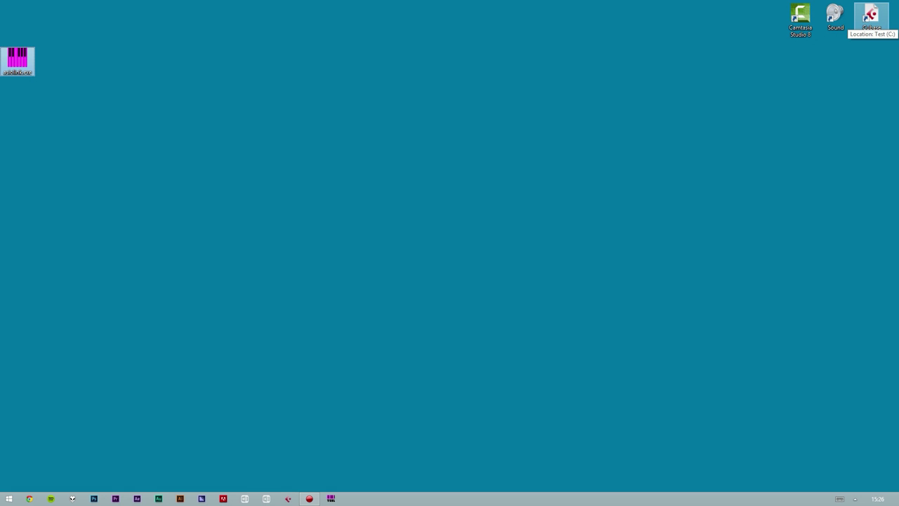
click(873, 14)
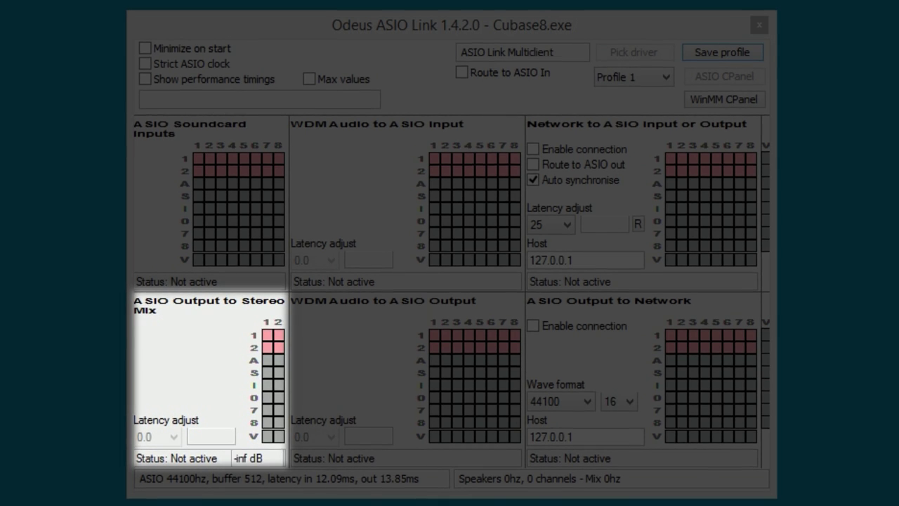
For Cubase8.exe, route ASIO outputs 1–2 to stereo mix 1–2 and WDM audio 1–2 to ASIO outputs 1–2, and close the routing window
click(267, 335)
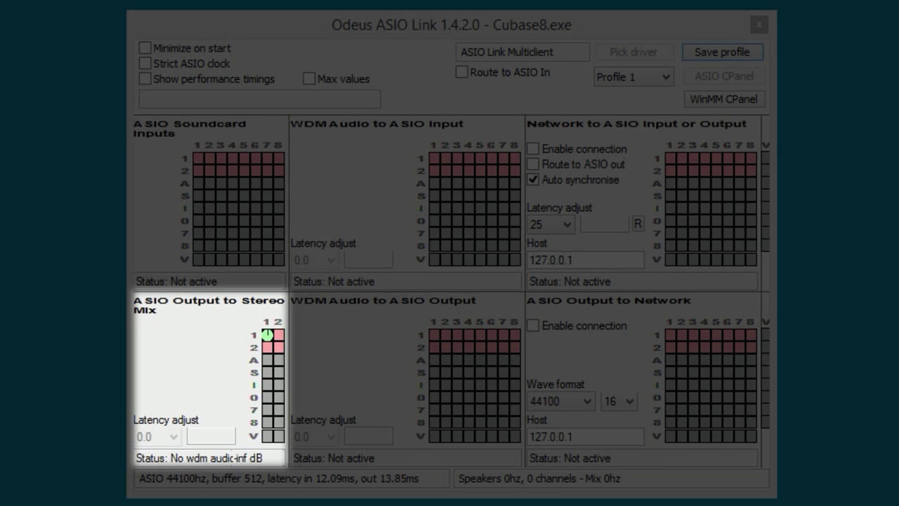
click(278, 347)
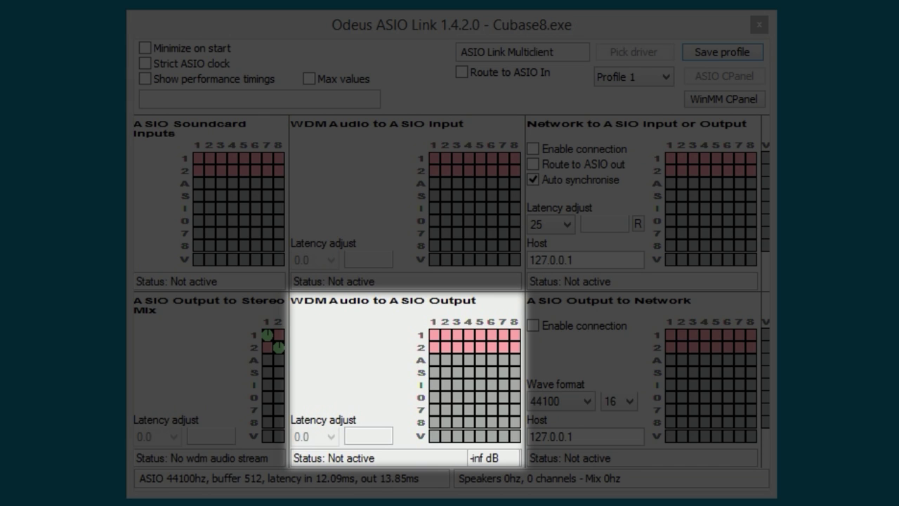
click(434, 335)
click(446, 348)
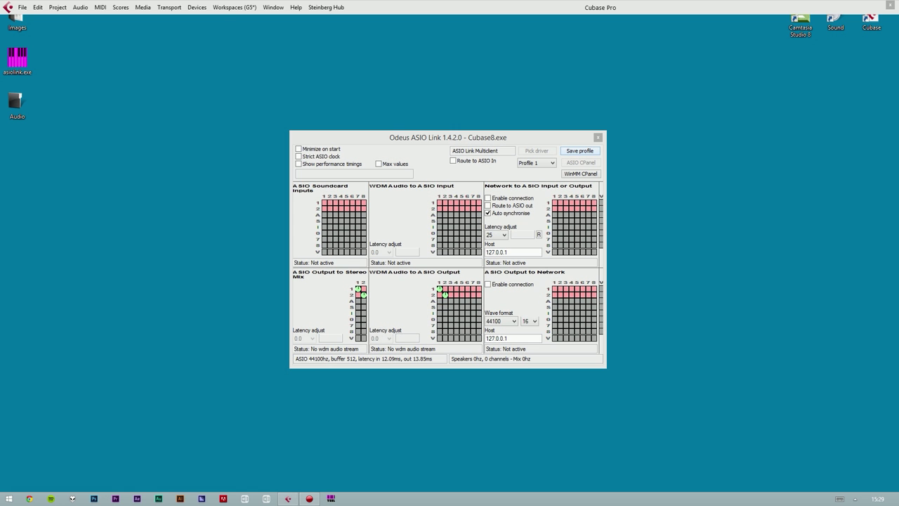
click(598, 137)
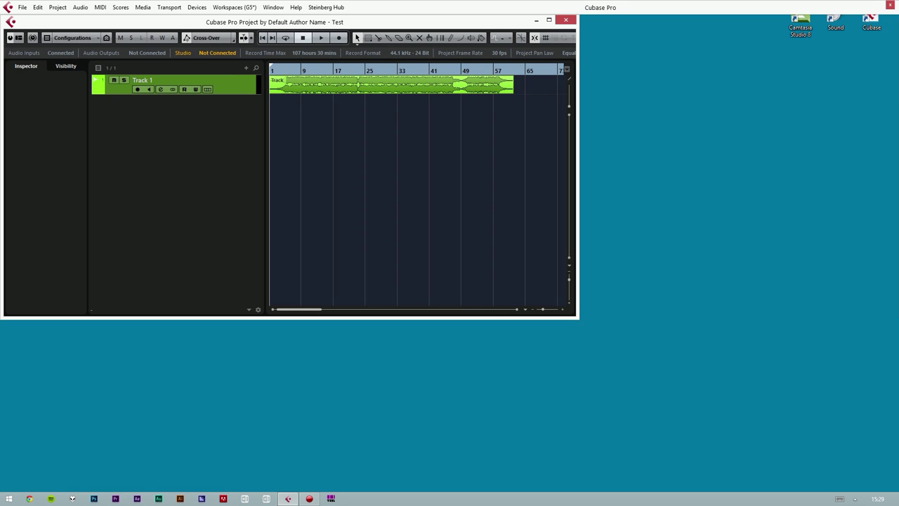
Review the VST Audio System's driver settings in Device Setup, confirm them, and check the hidden tray icons for the Cubase8.exe ASIO Link instance
click(197, 7)
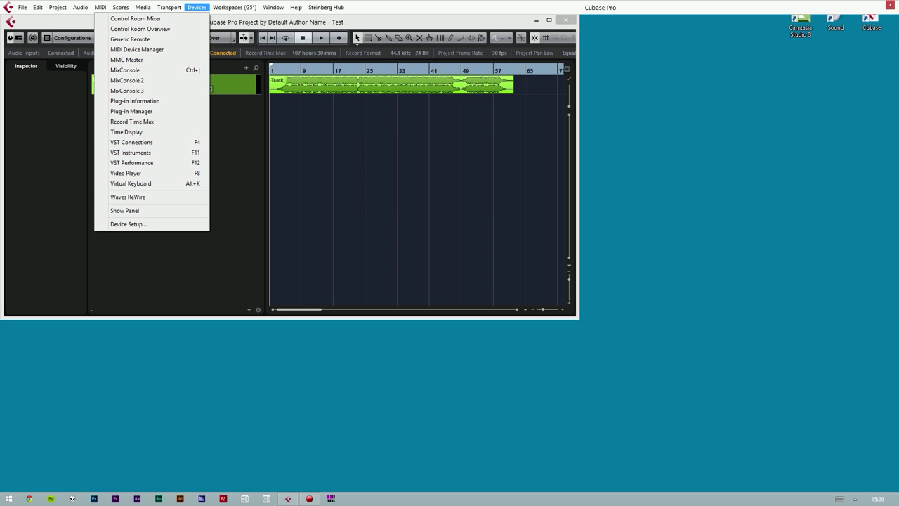
click(128, 224)
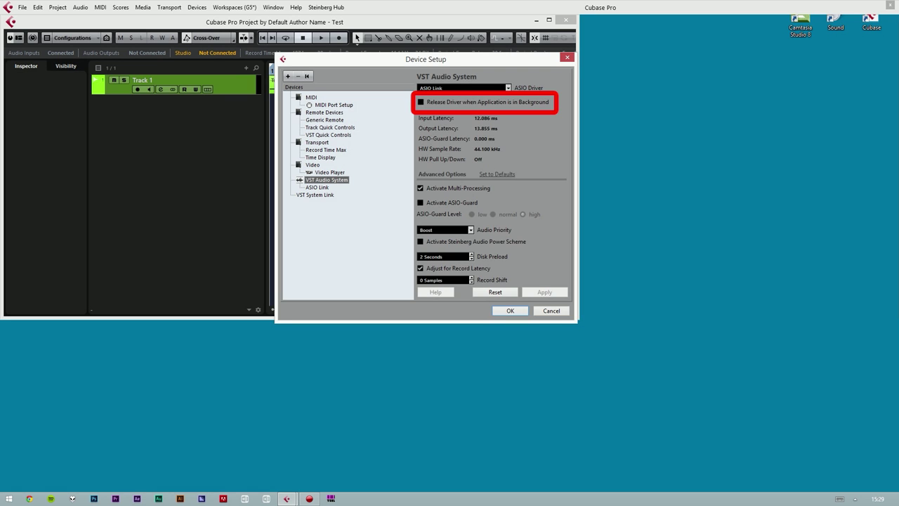
key(Return)
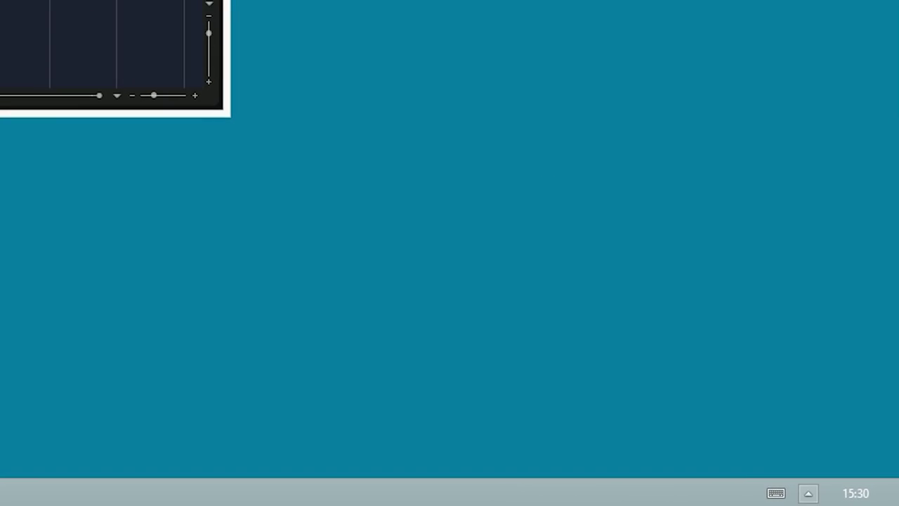
click(802, 492)
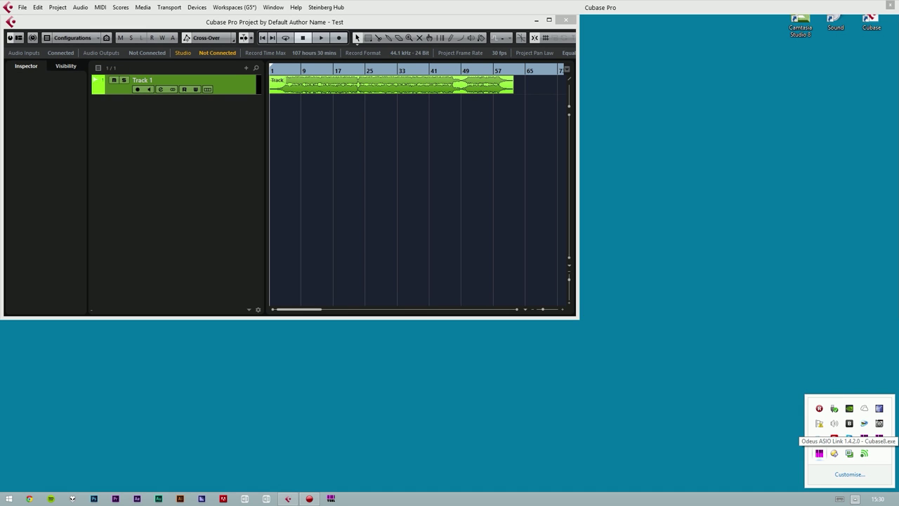
click(565, 20)
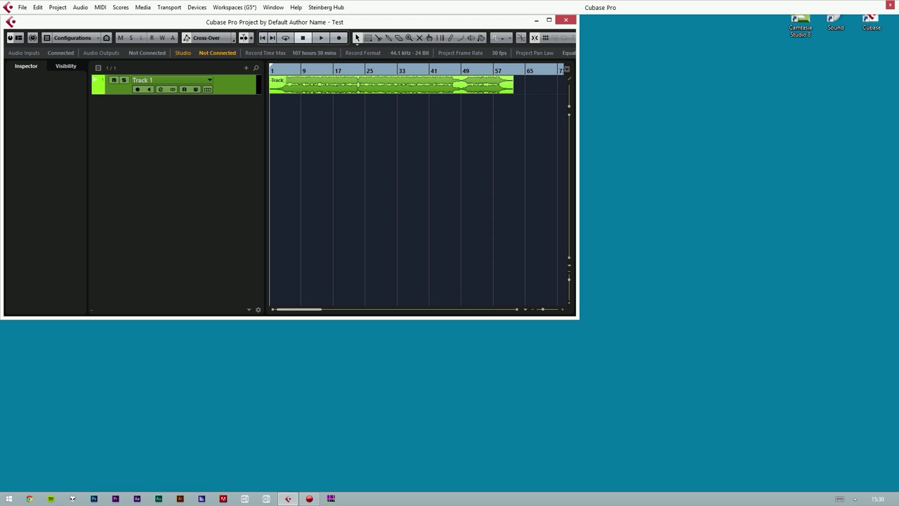
In the VST Connections for Studio, set the MASTER OUT bus's audio device to ASIO Link
click(197, 7)
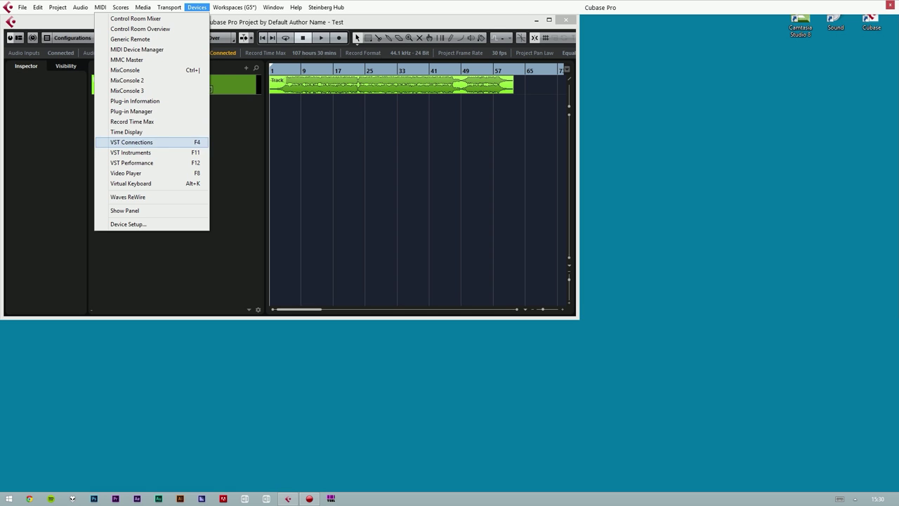
click(132, 142)
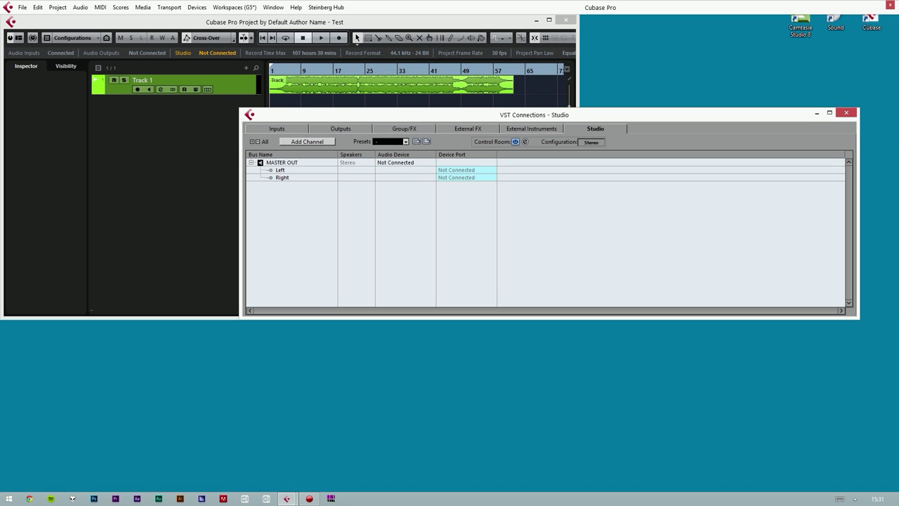
click(395, 162)
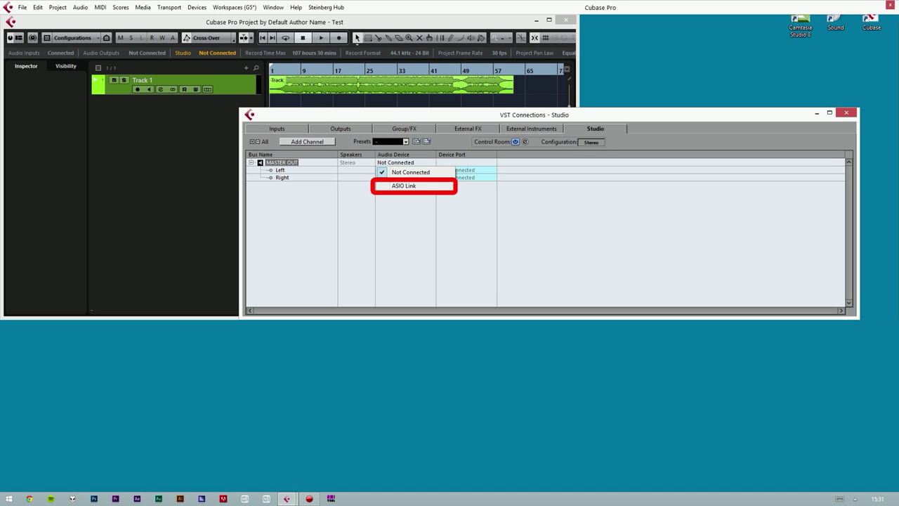
click(408, 186)
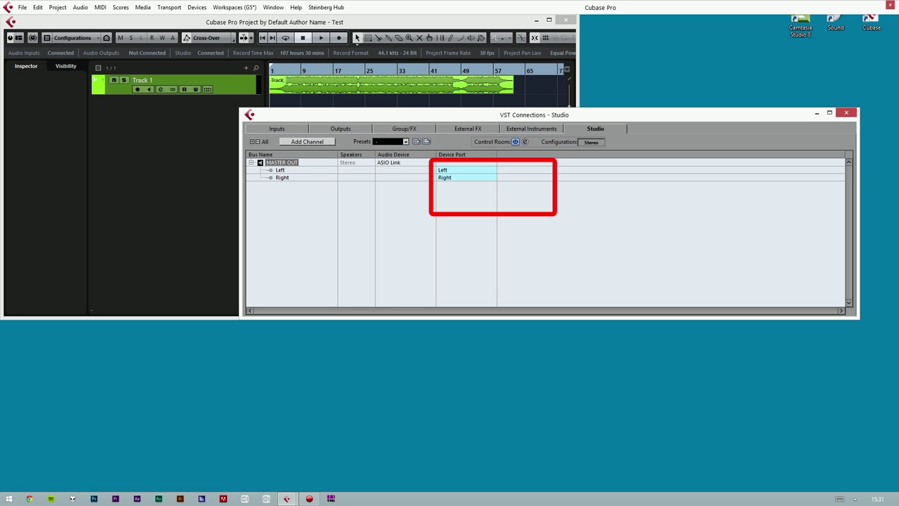
Assign MASTER OUT's left and right channels to the Left and Right device ports, check the output buses, and close VST Connections
click(465, 170)
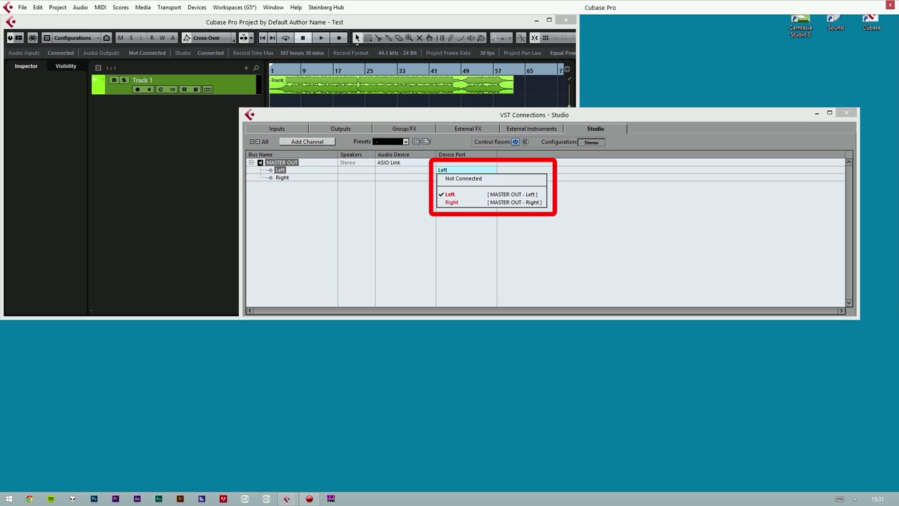
click(466, 194)
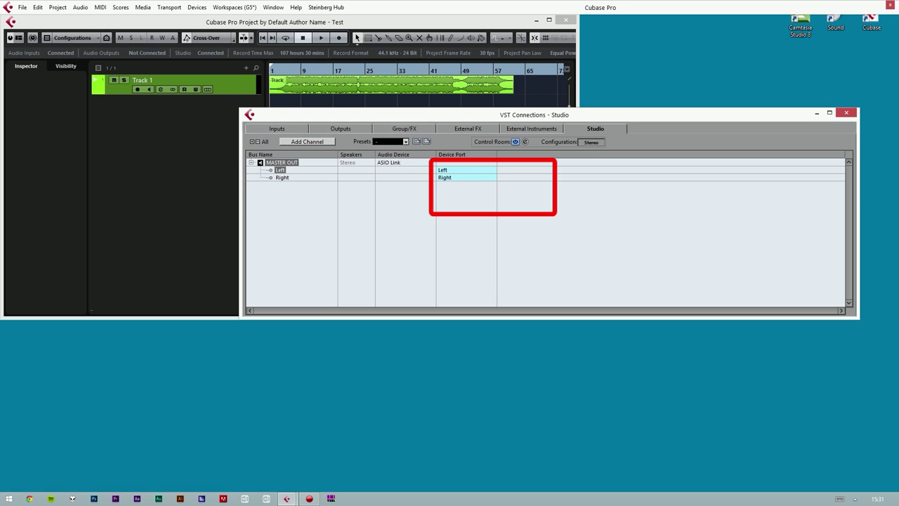
click(466, 177)
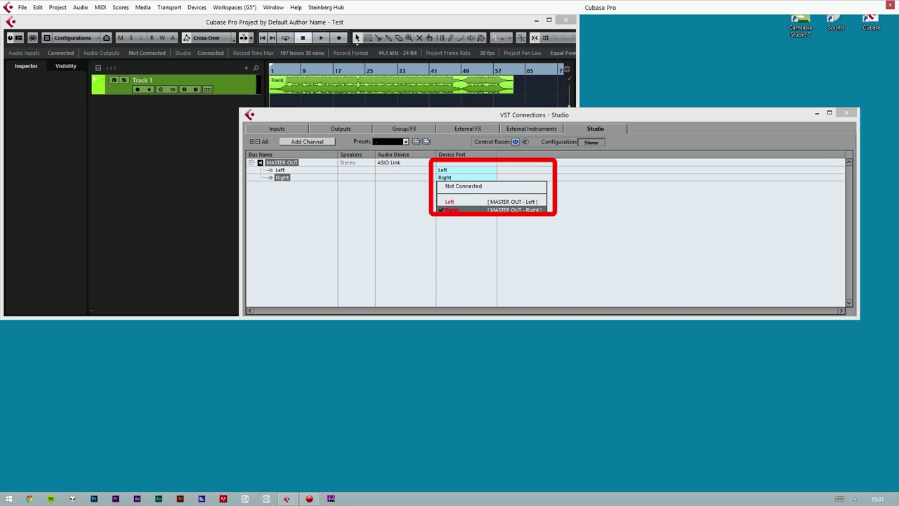
click(466, 208)
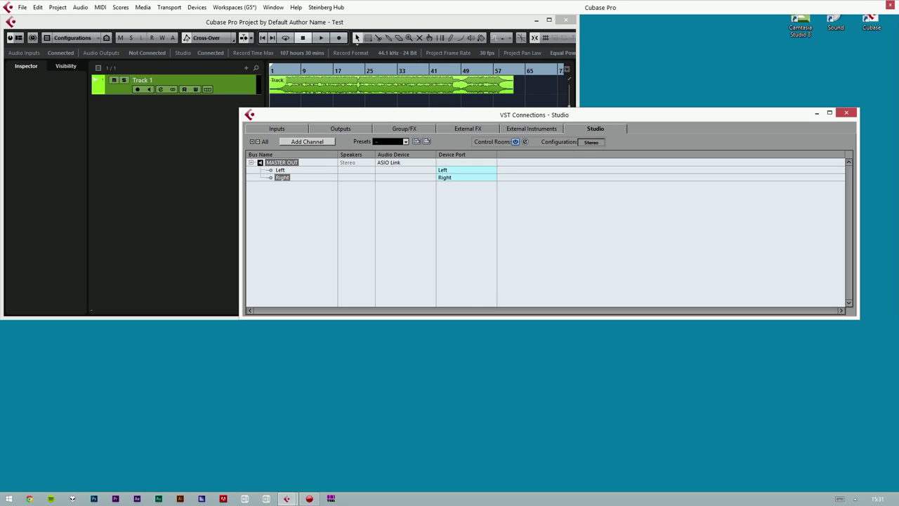
click(340, 128)
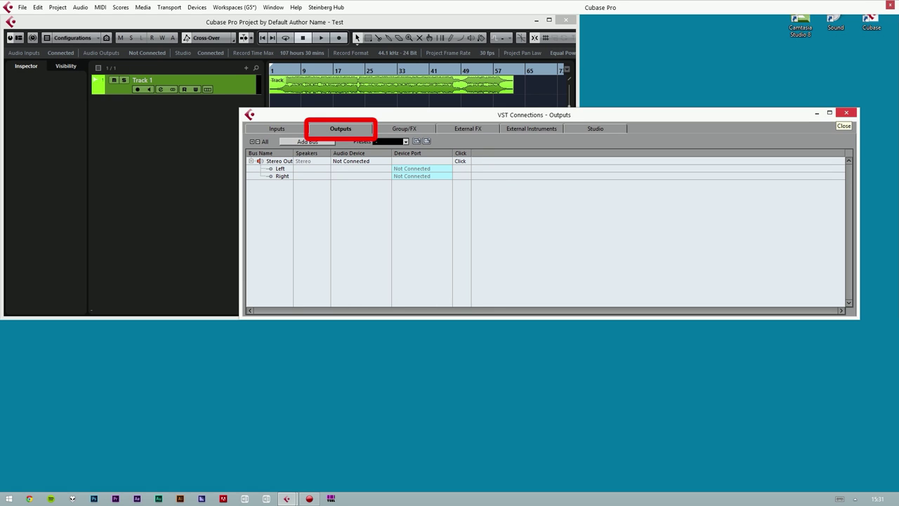
click(846, 113)
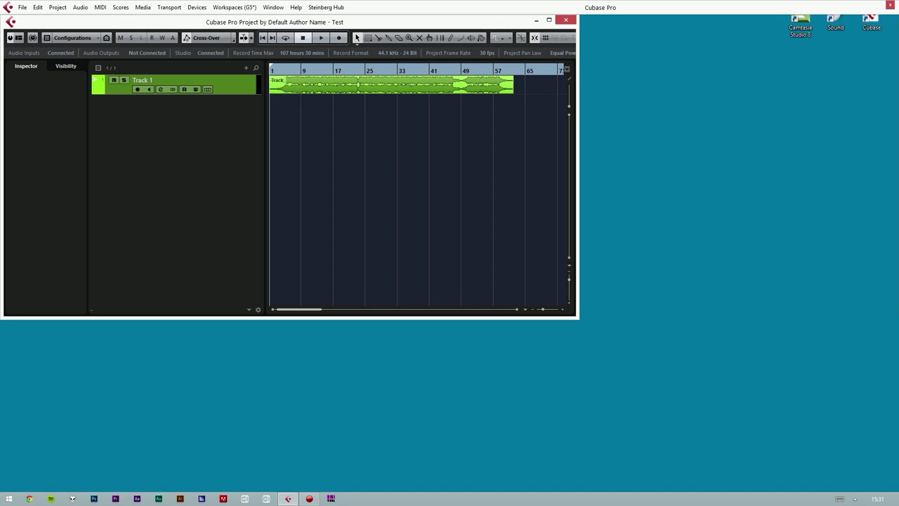
Show the Windows Sound recording devices beside the Cubase project and play the project briefly to check the Mix device's level meter
double_click(835, 22)
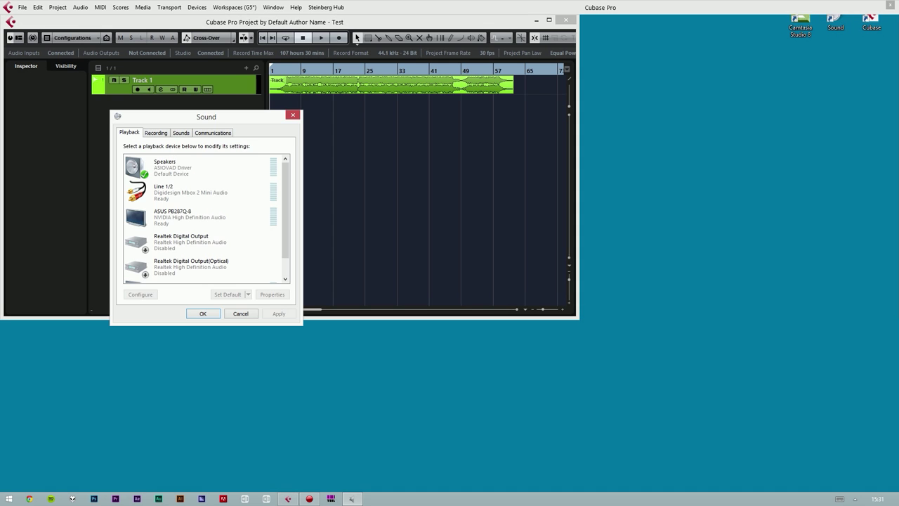
drag(181, 116, 651, 110)
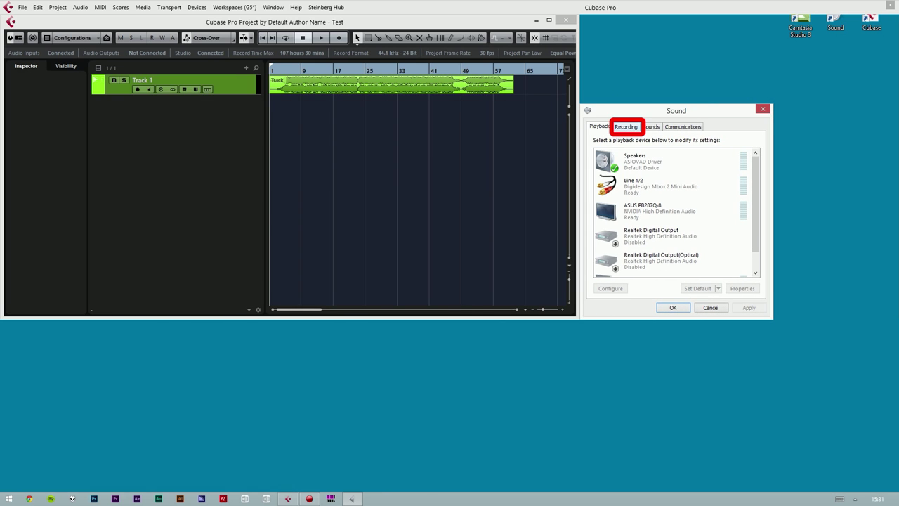
click(626, 127)
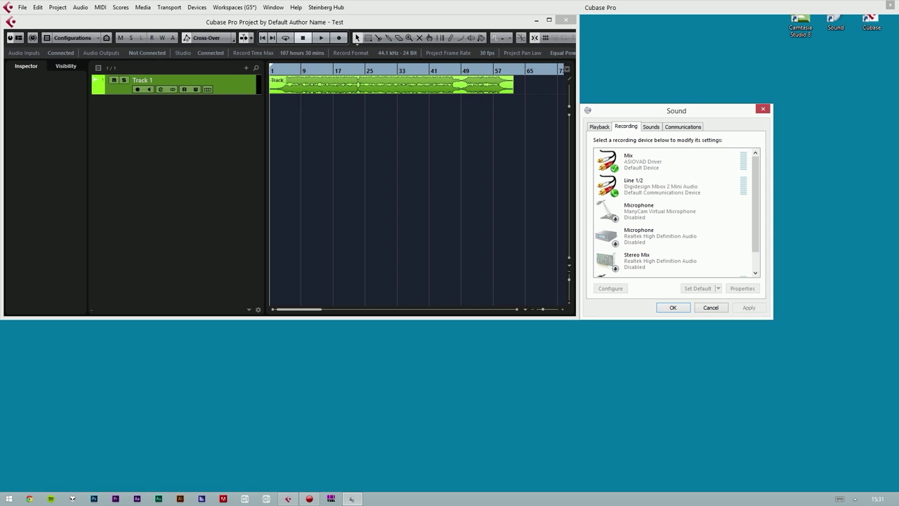
key(alt+Tab)
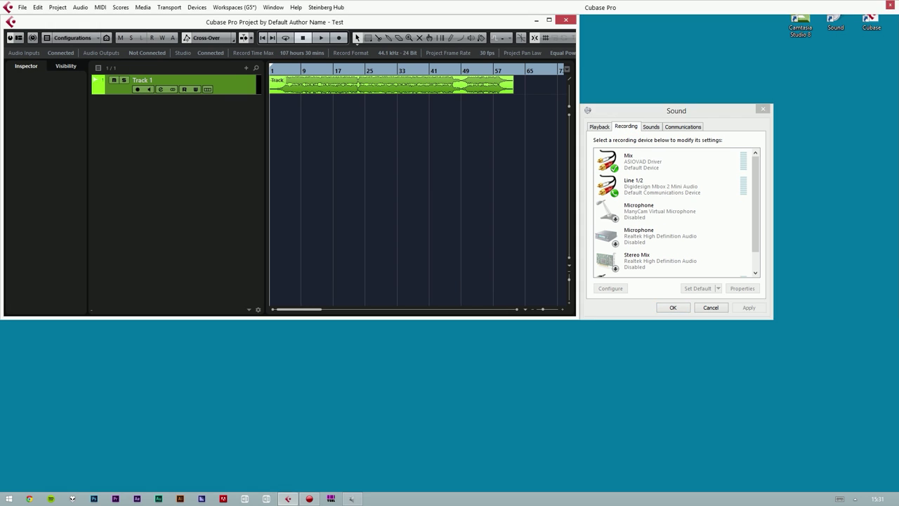
key(space)
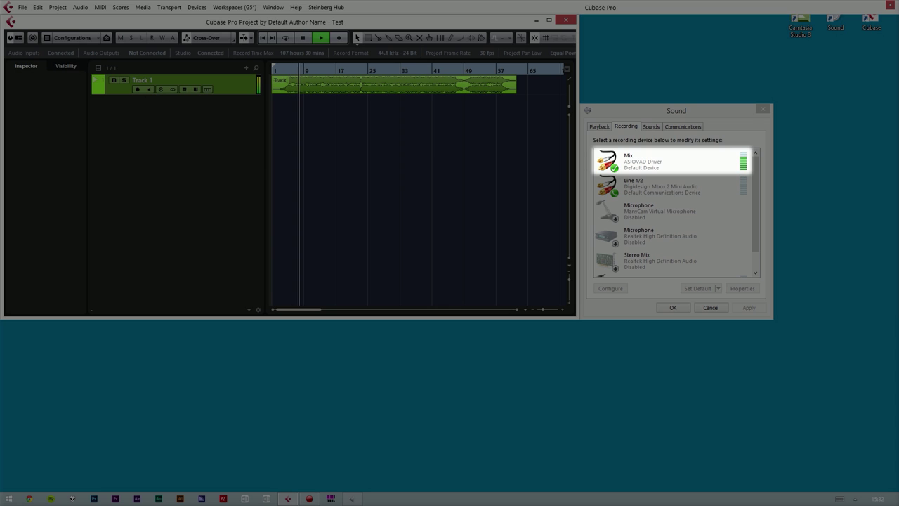
key(space)
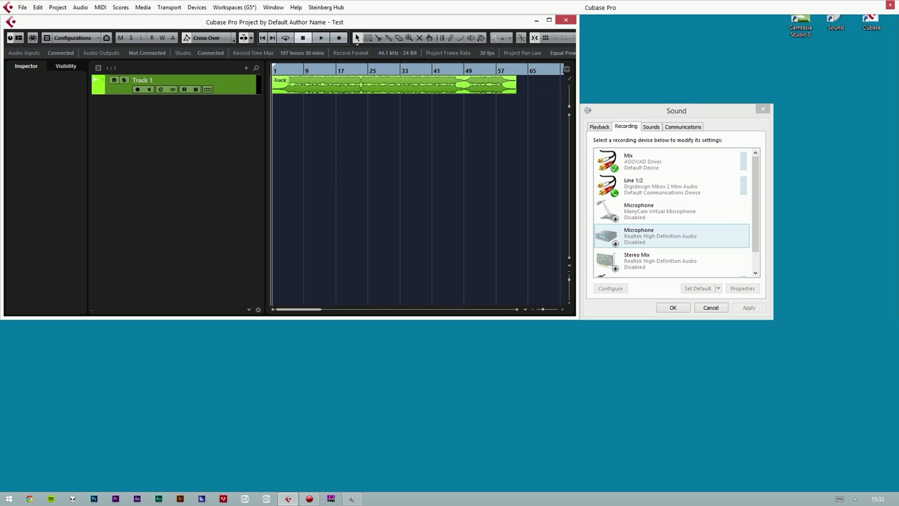
Check the "Listen to this device" setting of the Konnekt 8 Mic 1 recording device and confirm its properties
scroll(671, 262, down, 1)
double_click(671, 263)
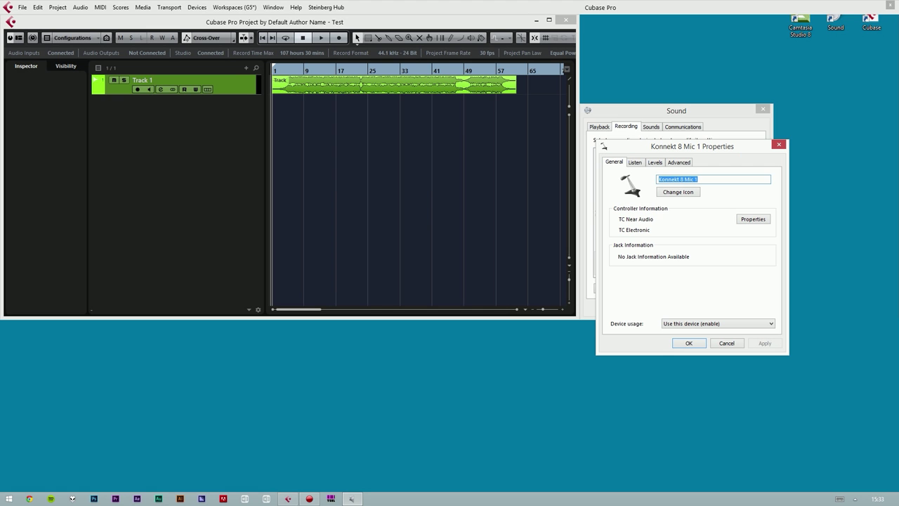
click(635, 163)
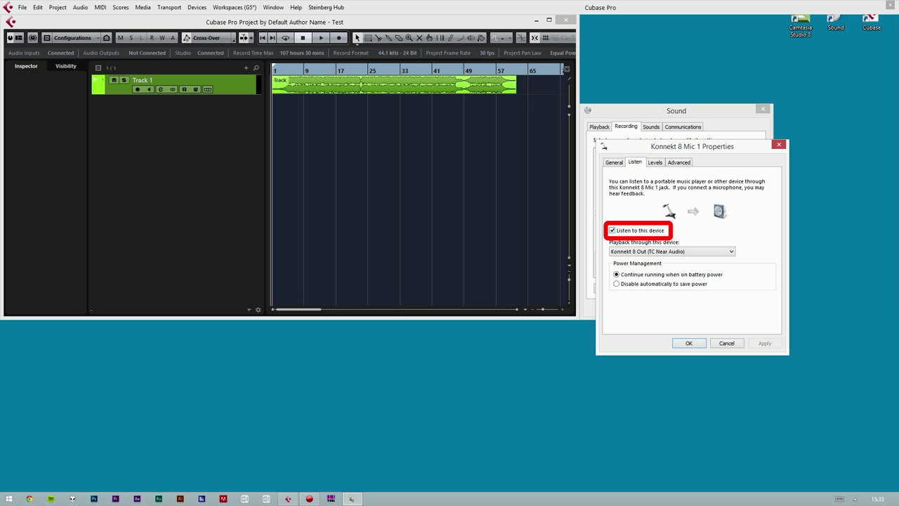
click(688, 342)
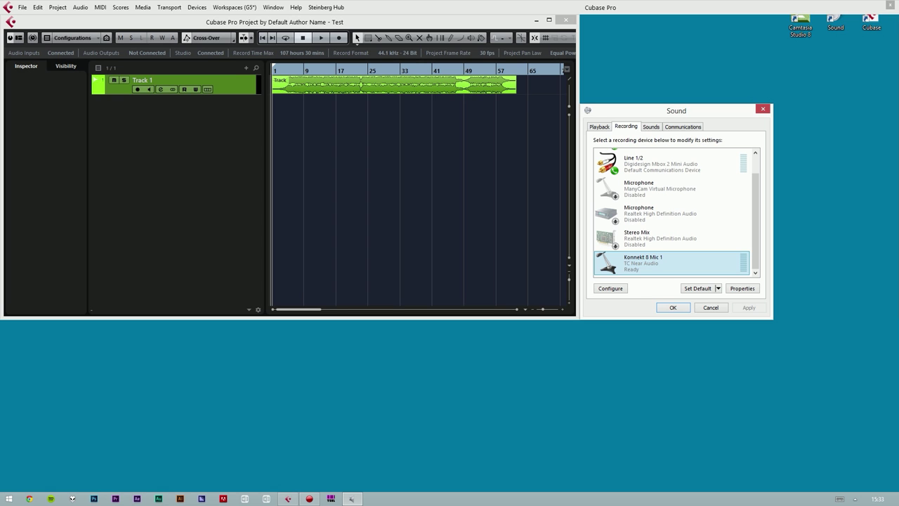
Set Konnekt 8 Out as the default playback device in the Windows Sound settings
click(600, 126)
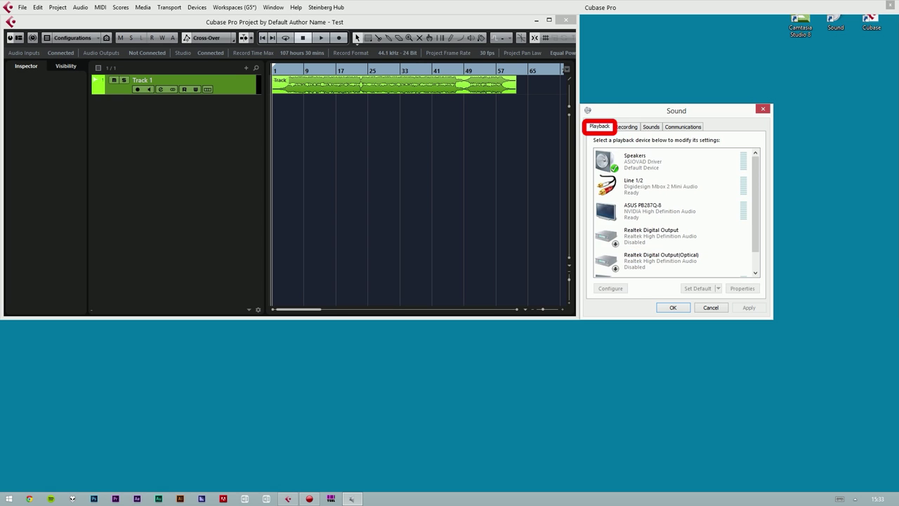
scroll(668, 211, down, 1)
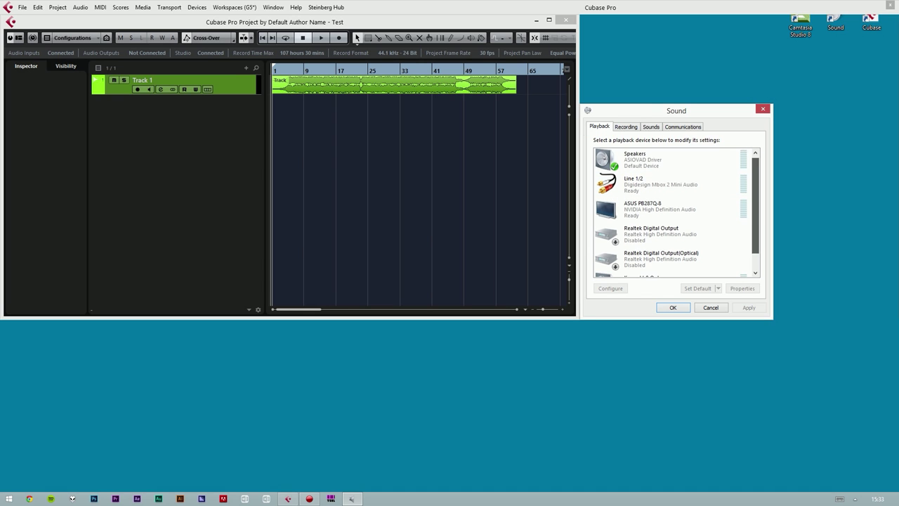
click(670, 262)
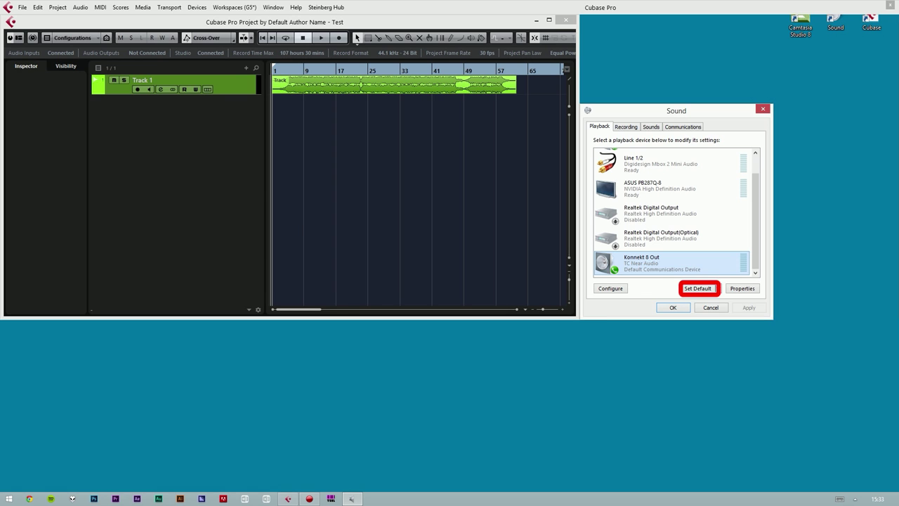
click(697, 288)
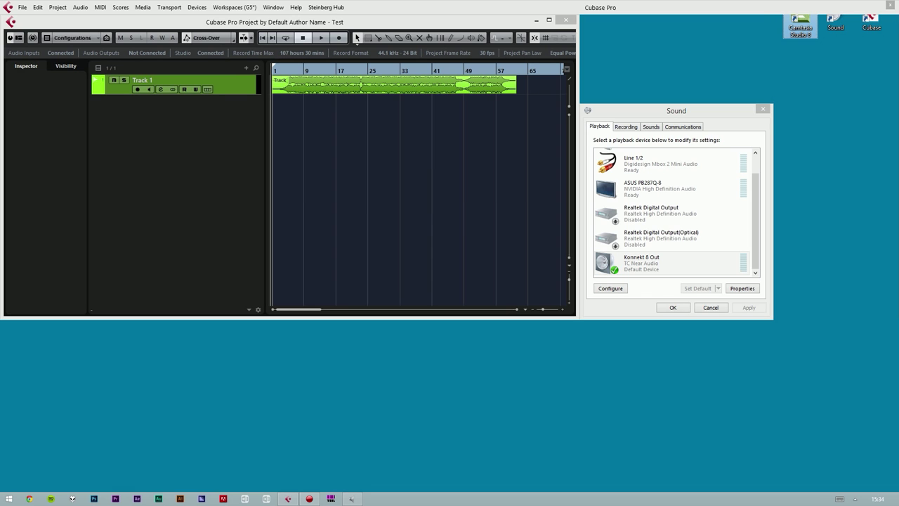
Switch to the Camtasia Studio 8 recorder and show its audio input options
click(800, 26)
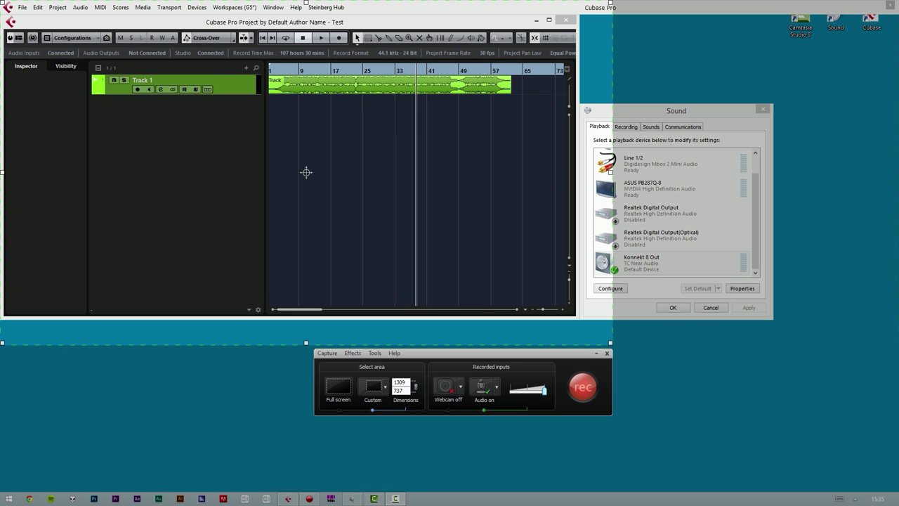
click(497, 387)
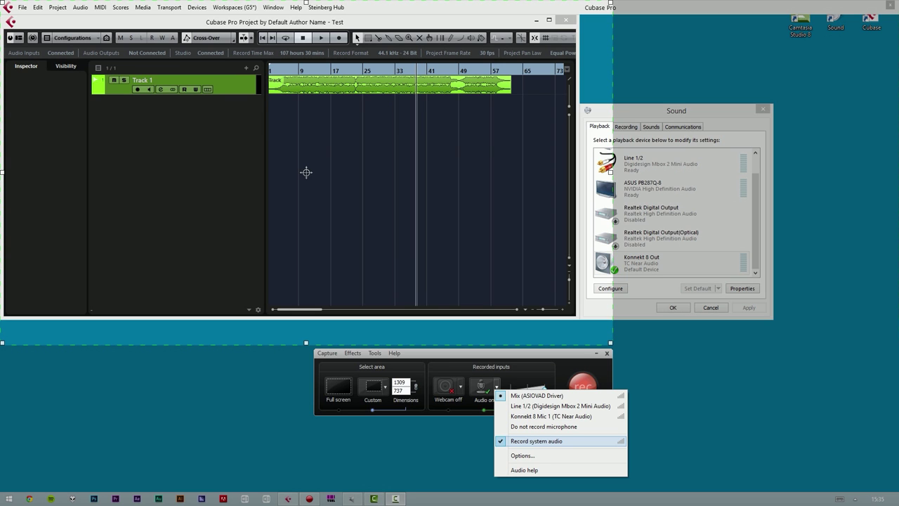